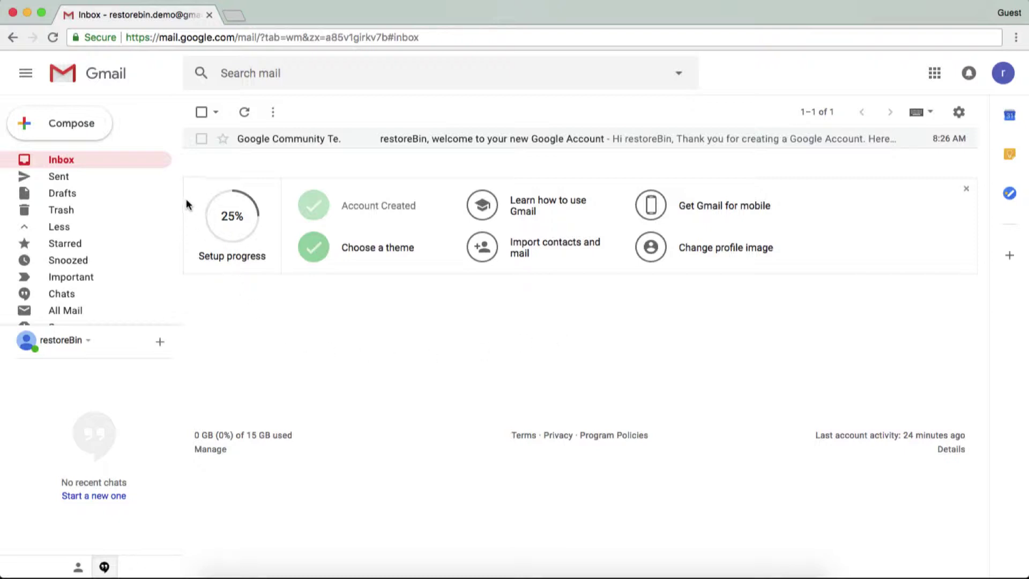
Step: Create a new label named 'Google' at the top level, not nested under any parent
scroll(174, 241, "down", 5)
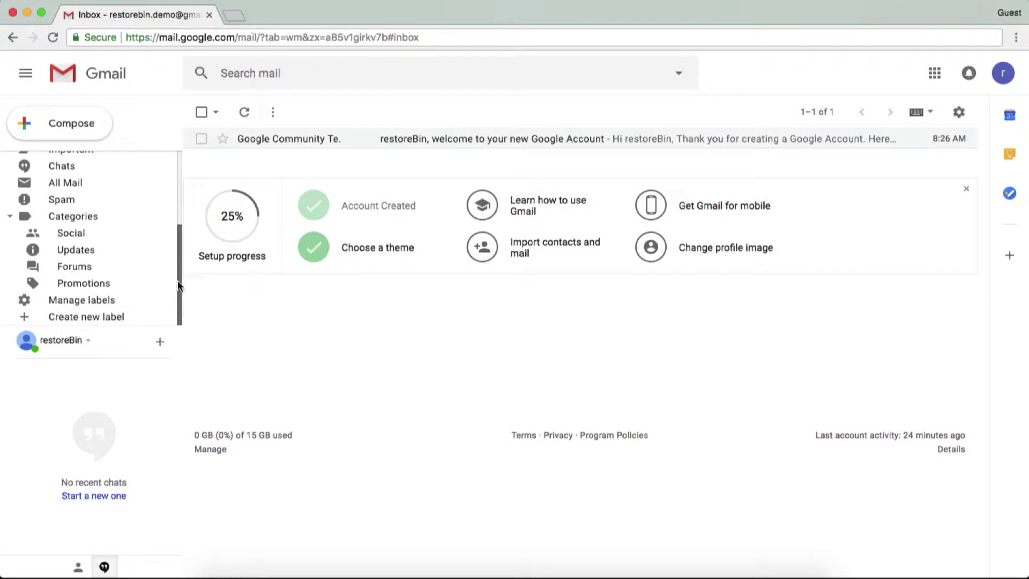
left_click(102, 319)
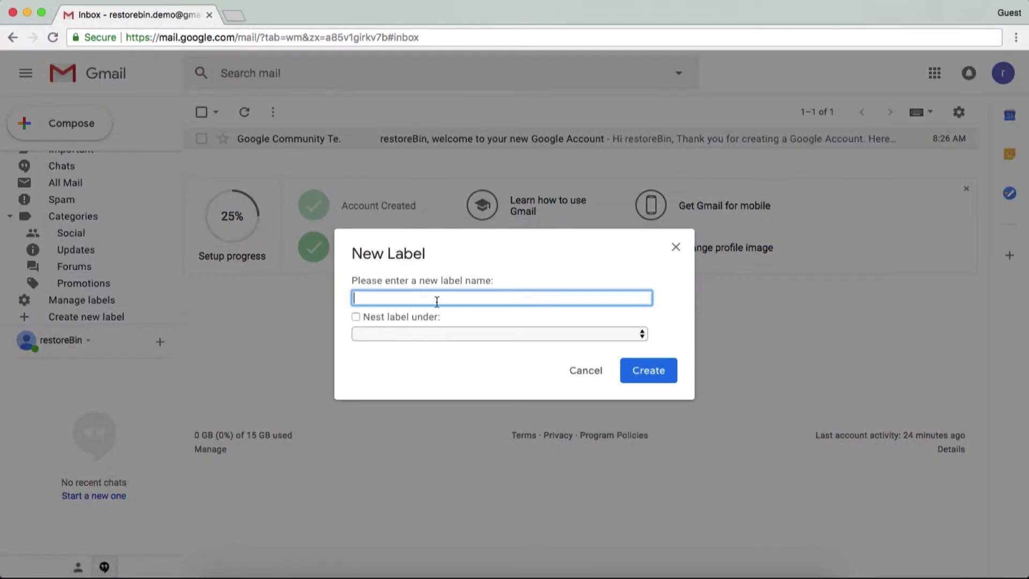
type("G")
type("oogle")
left_click(355, 317)
left_click(391, 335)
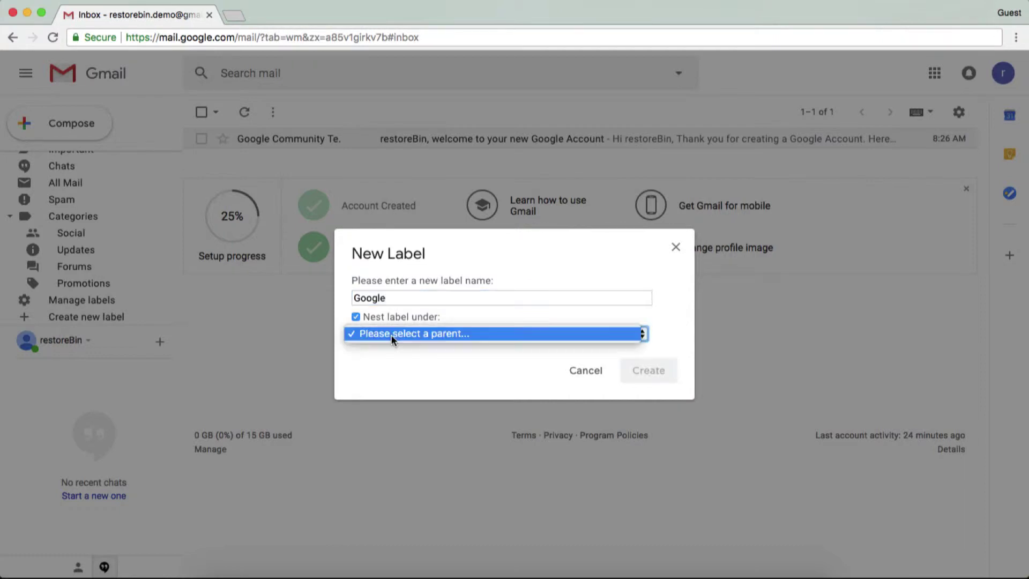
left_click(353, 314)
left_click(357, 317)
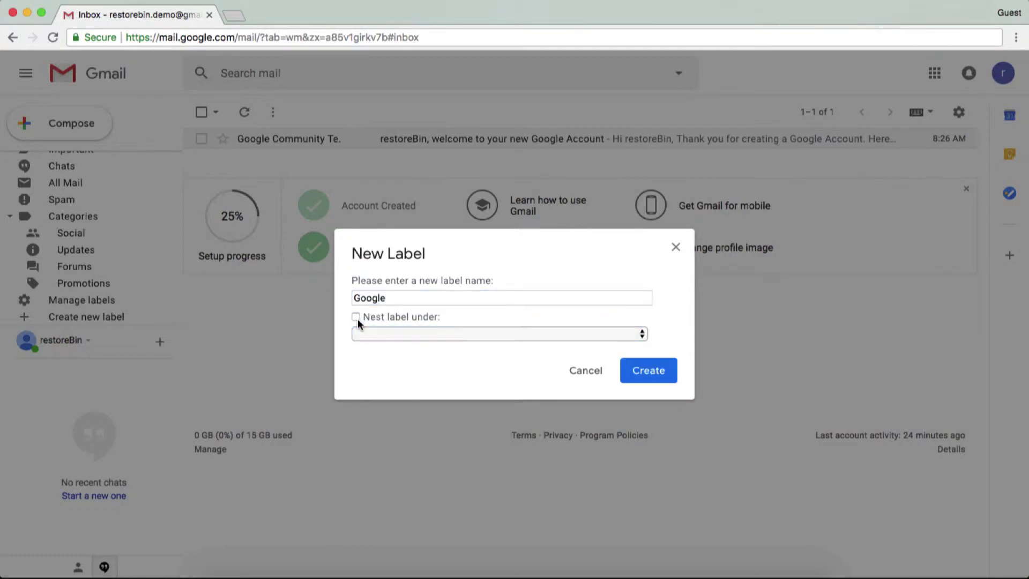
left_click(413, 317)
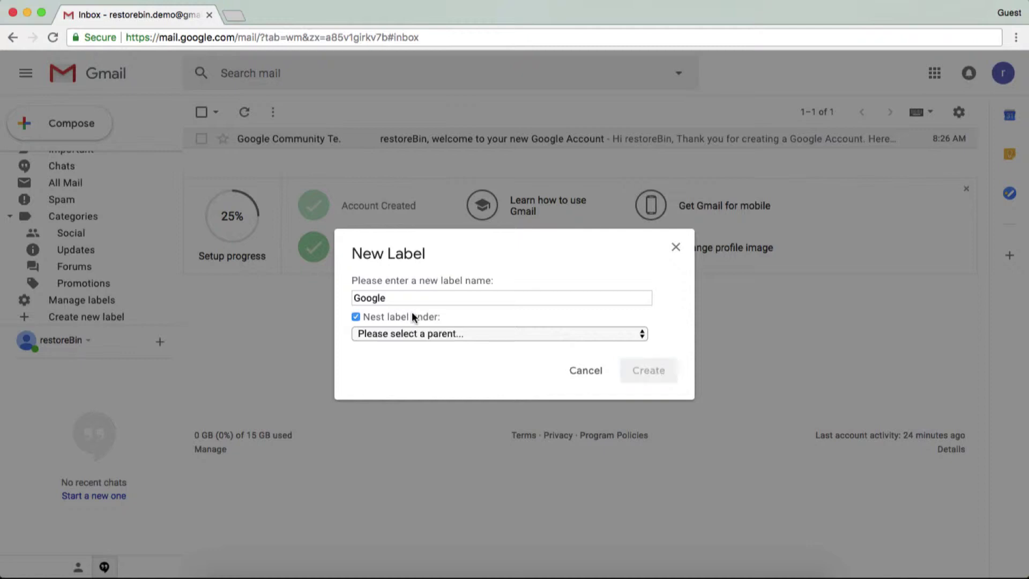
left_click(355, 316)
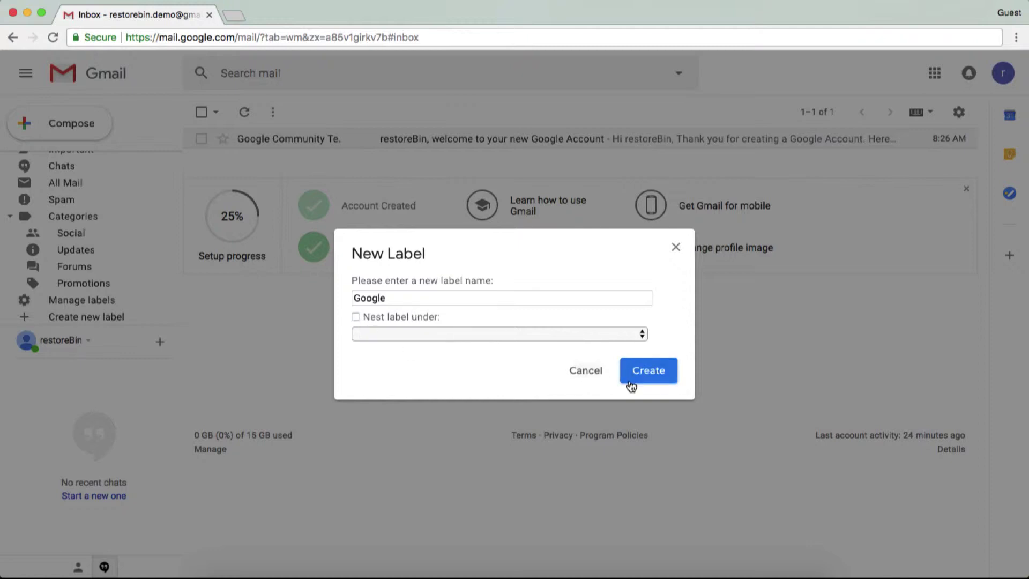
left_click(643, 376)
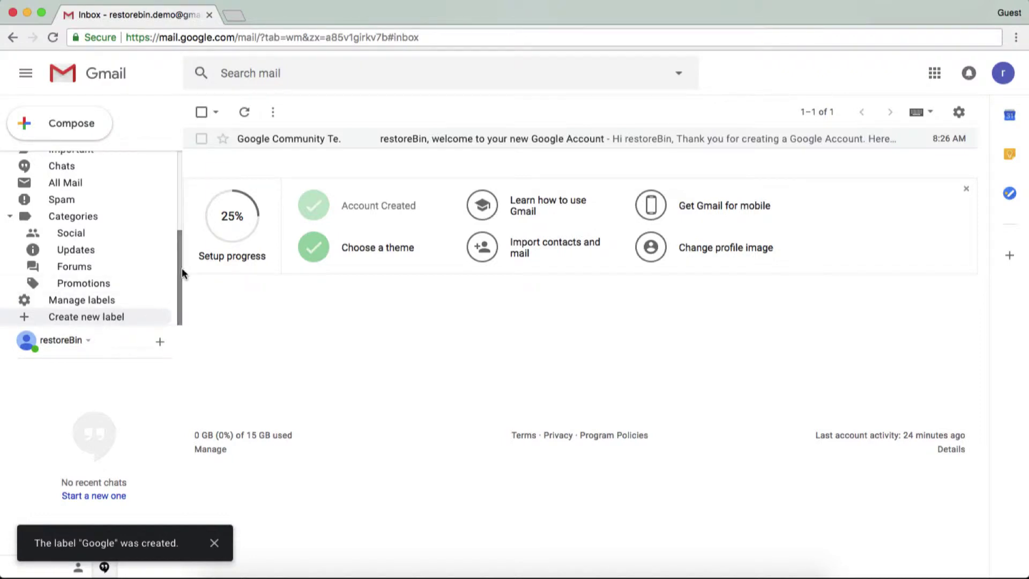
Step: Open the Google welcome email and check that its sender is at google.com
left_click_drag(182, 268, 179, 188)
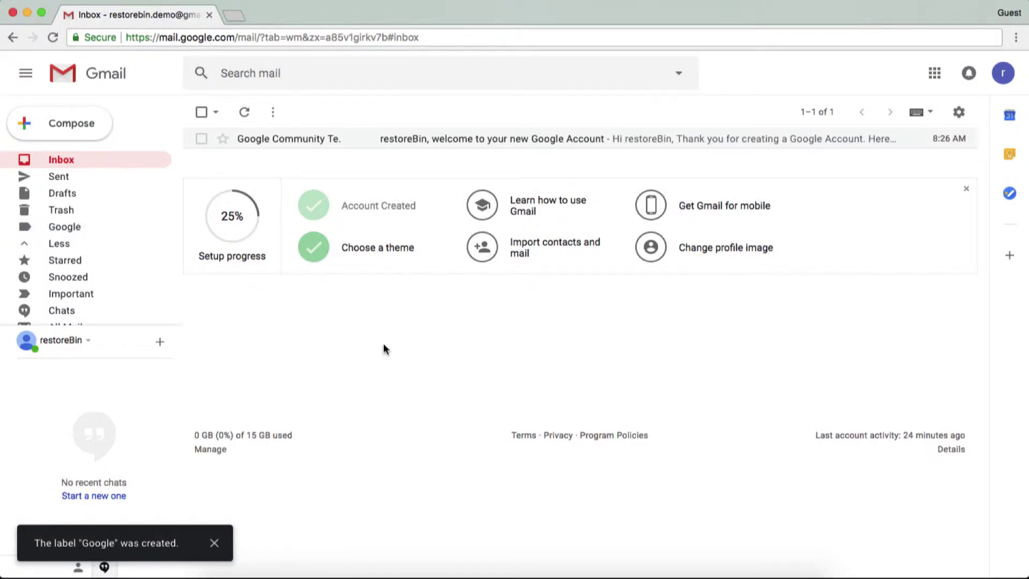
left_click(332, 142)
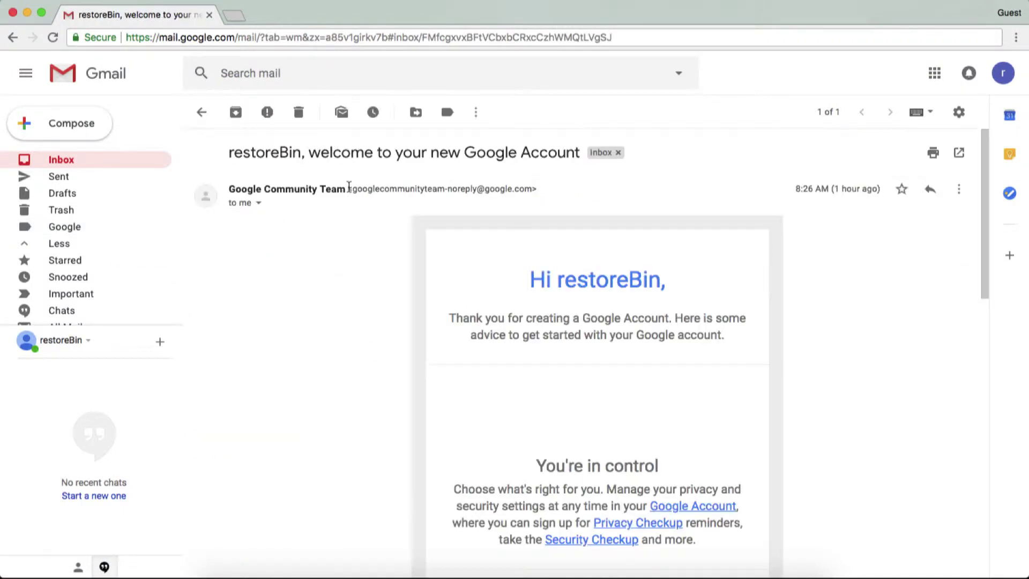
left_click_drag(532, 192, 486, 192)
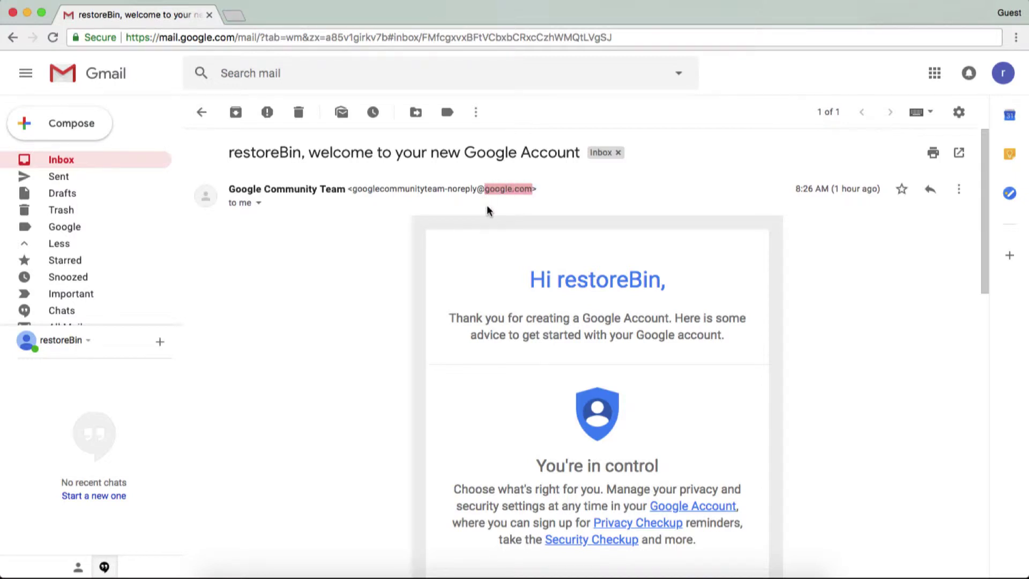
Step: Check that the Google label is still empty, then reopen the welcome email from the Inbox
left_click(96, 230)
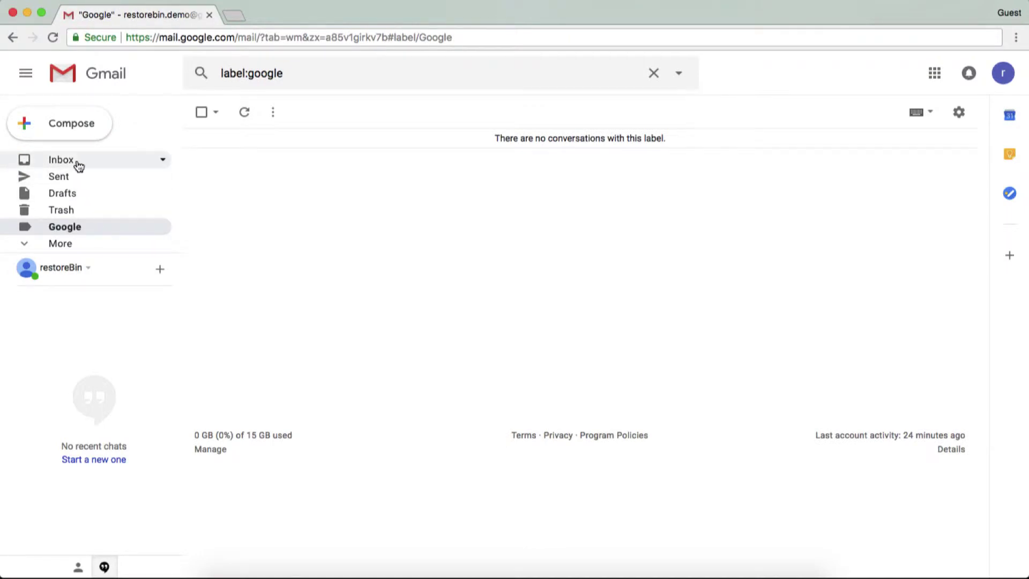
left_click(75, 159)
left_click(433, 138)
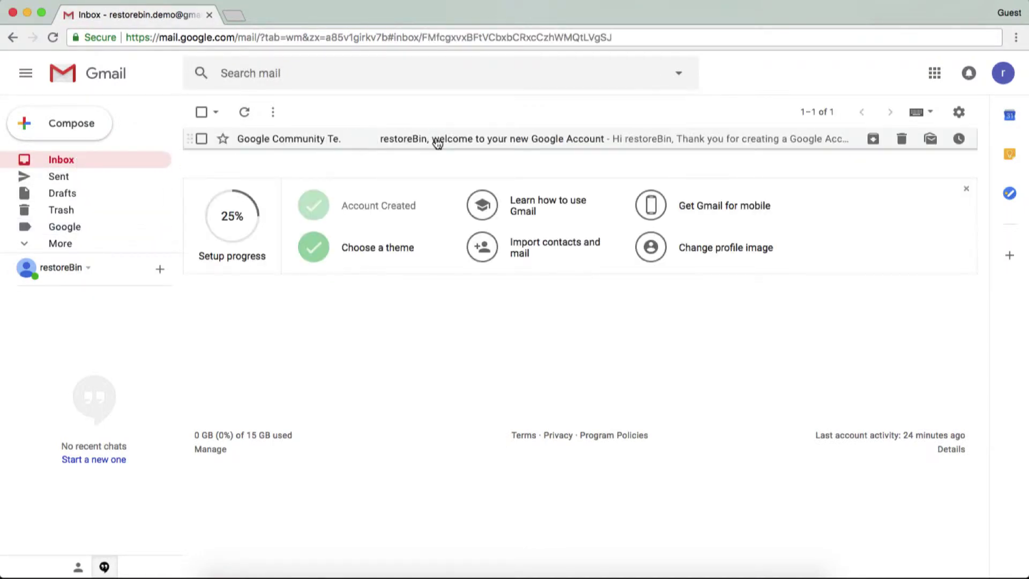
left_click(476, 112)
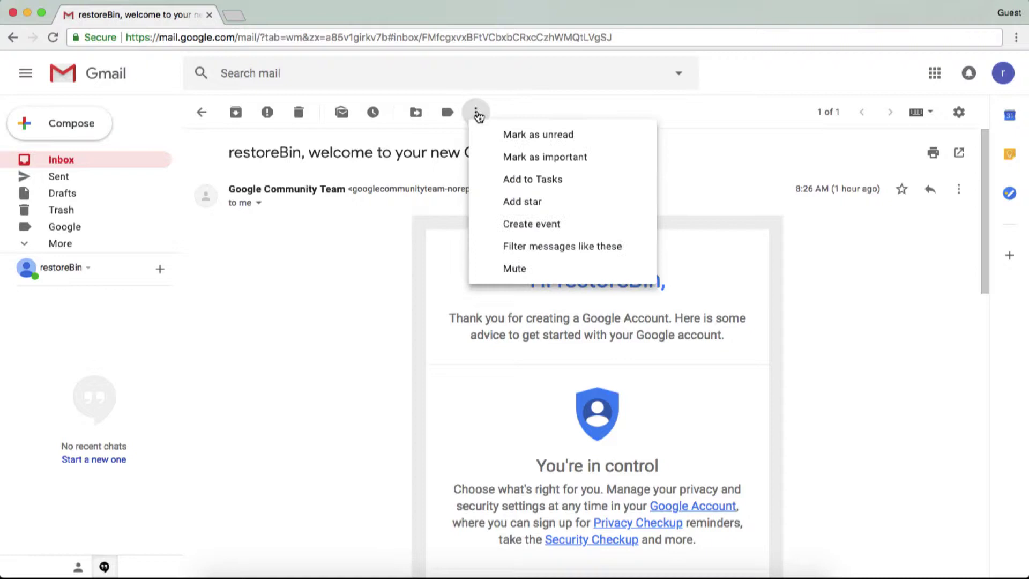
left_click(532, 250)
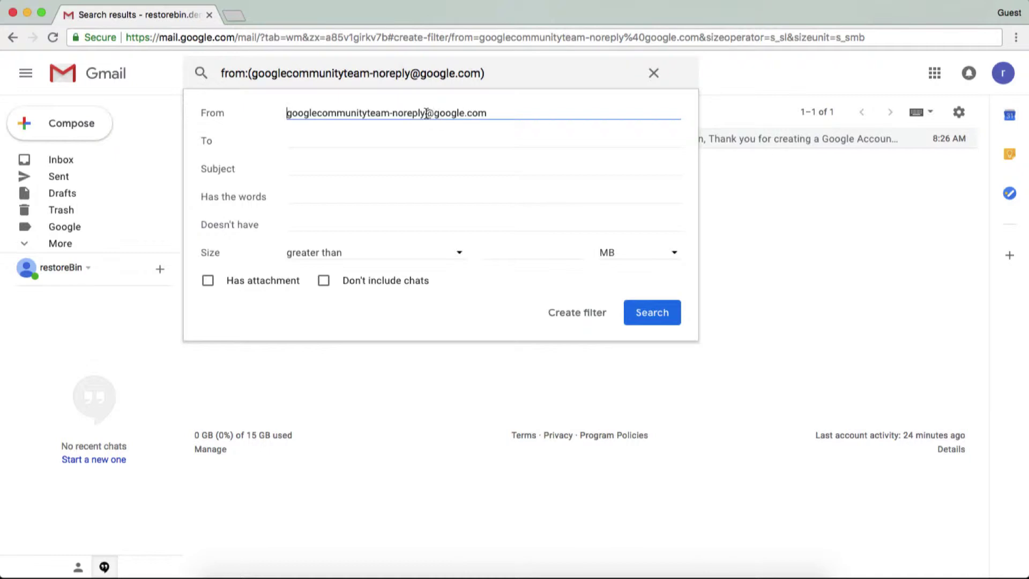
left_click_drag(426, 113, 287, 112)
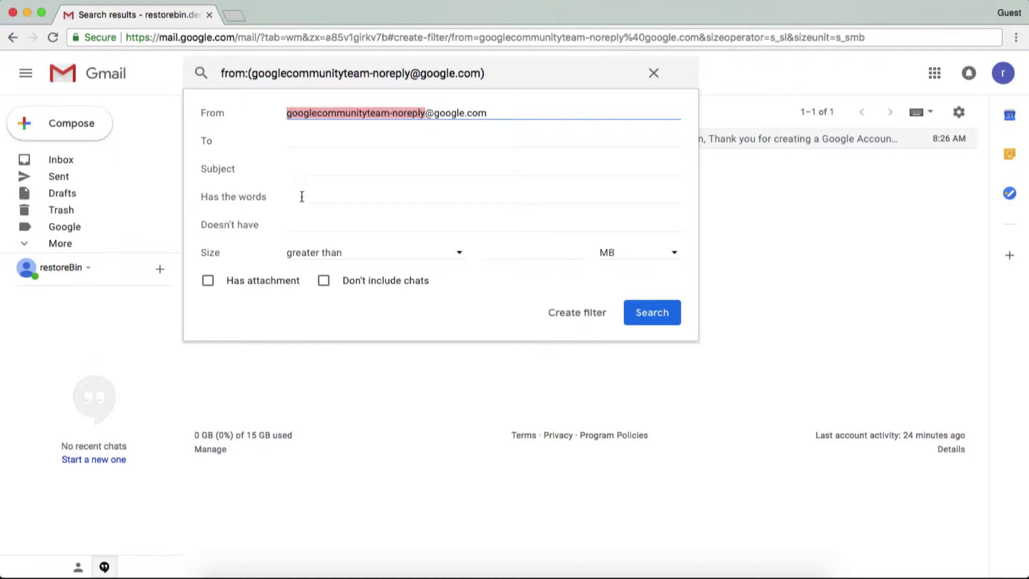
key("BackSpace")
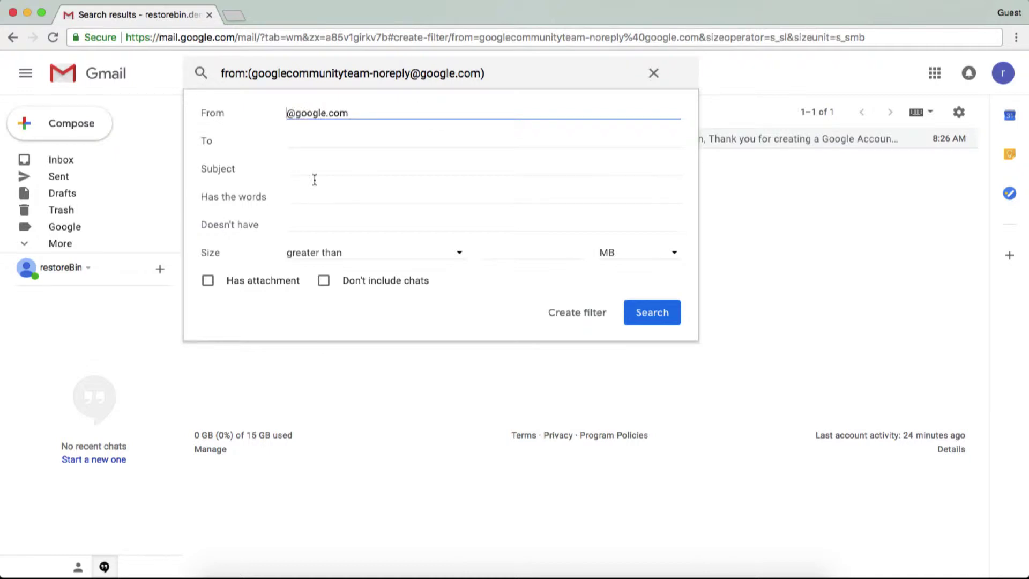
left_click(332, 137)
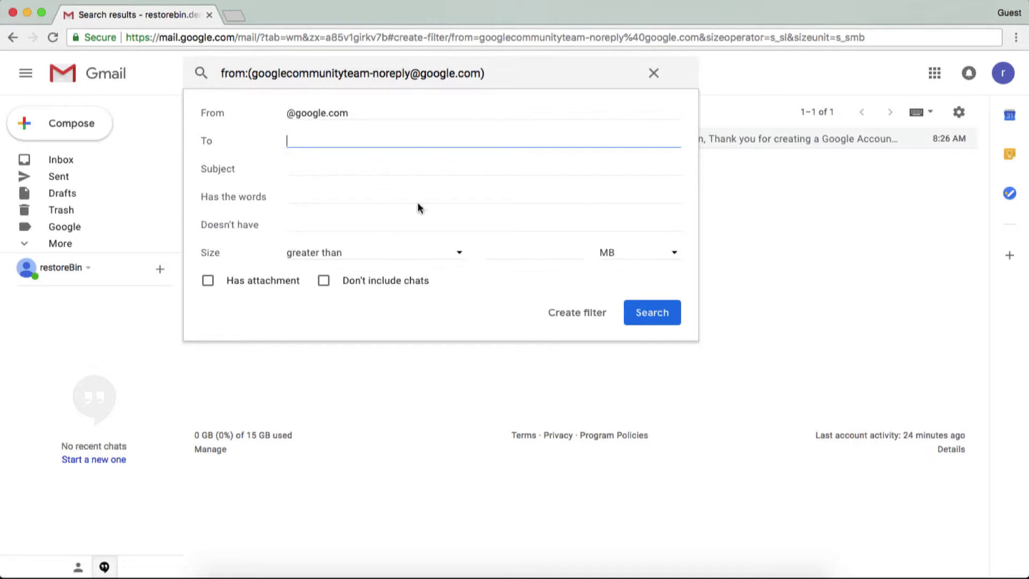
Step: Make the filter skip the Inbox, apply the Google label, cover the existing conversation, and leave categorizing off
left_click(569, 317)
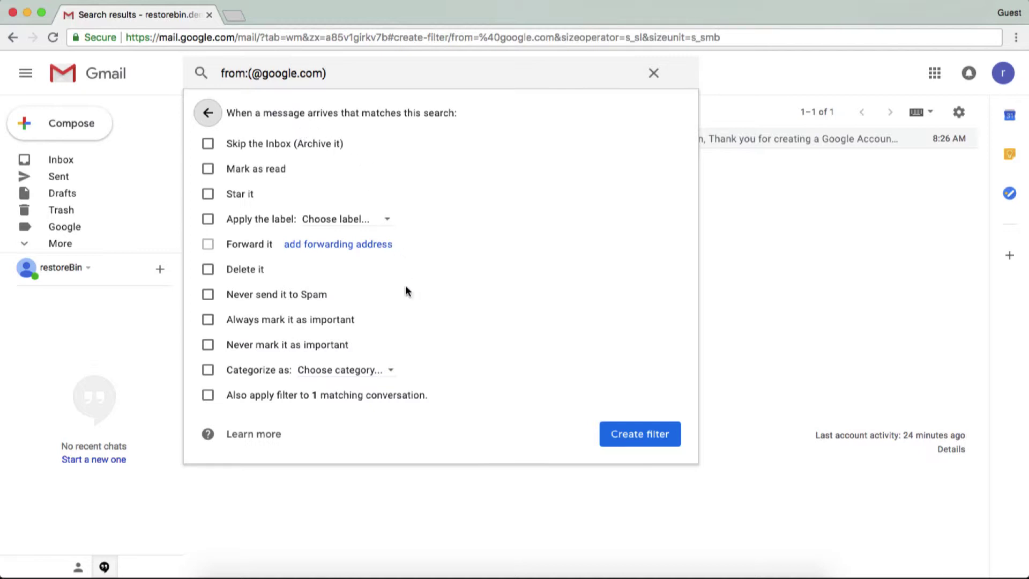
left_click(208, 220)
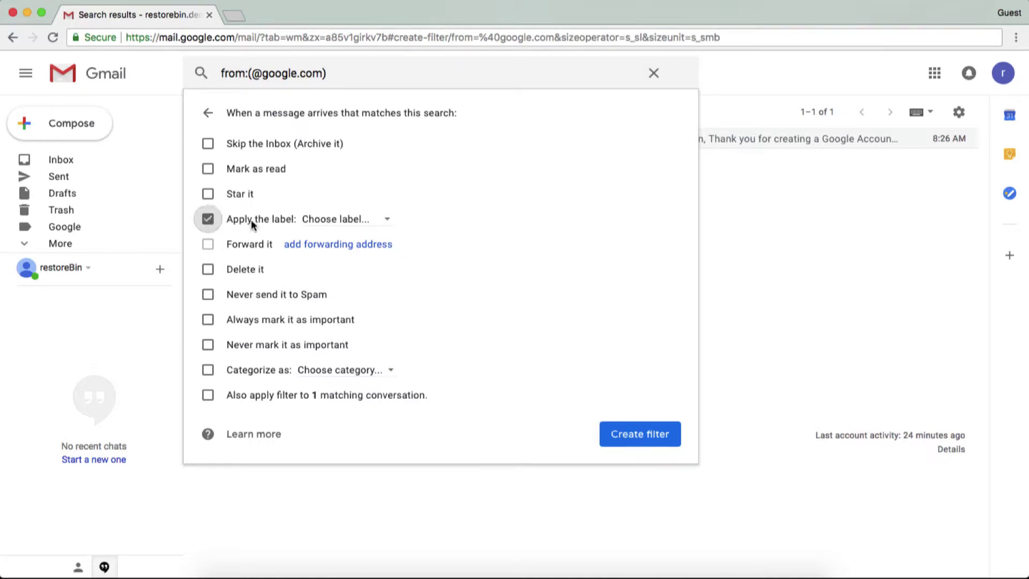
left_click(325, 221)
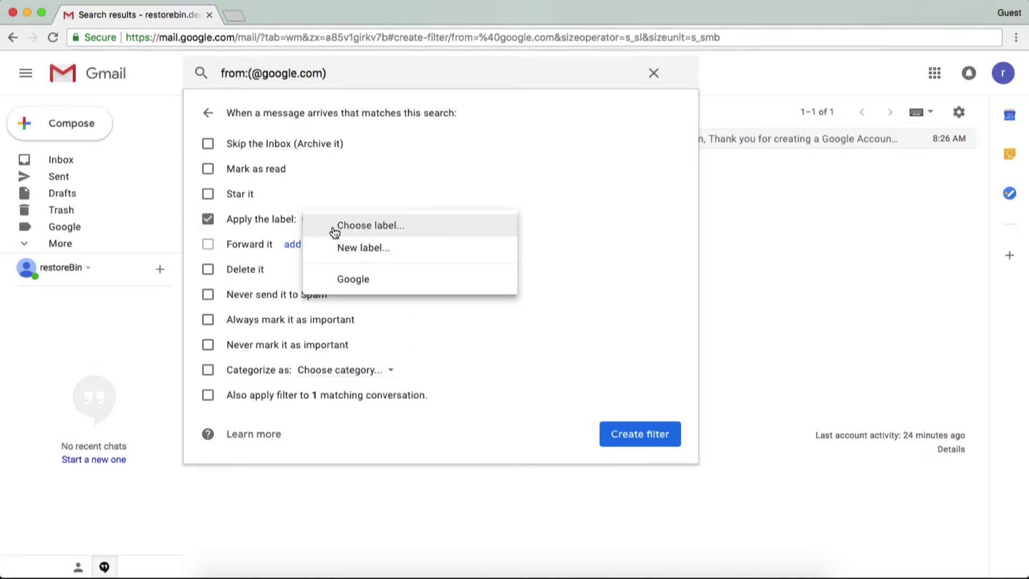
left_click(359, 279)
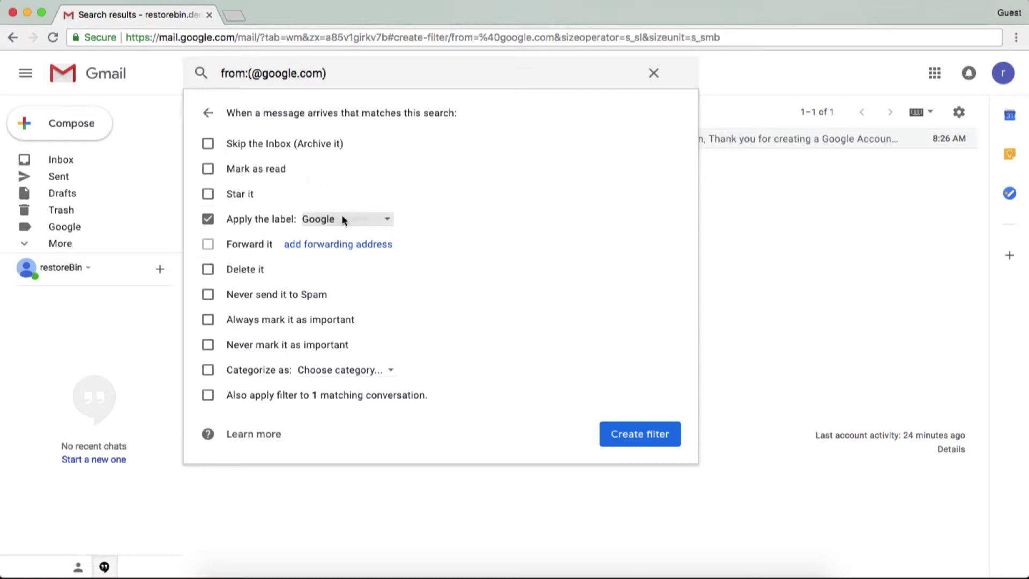
left_click(208, 370)
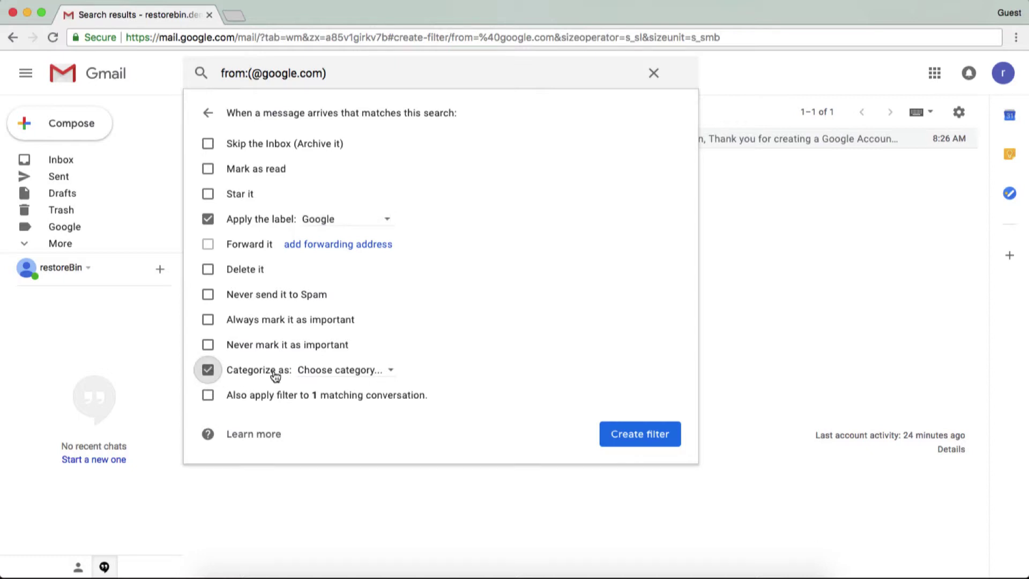
left_click(354, 370)
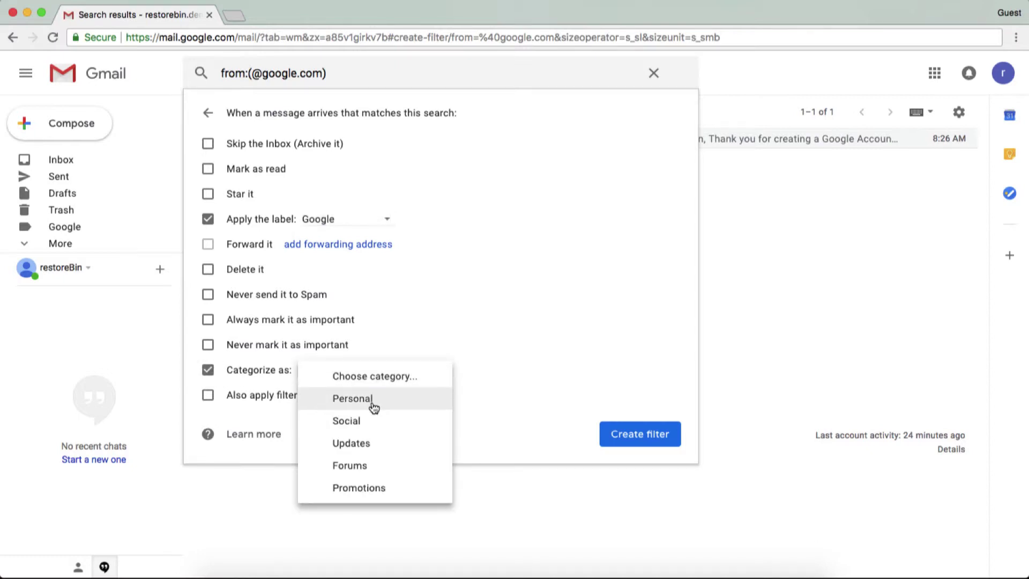
left_click(378, 453)
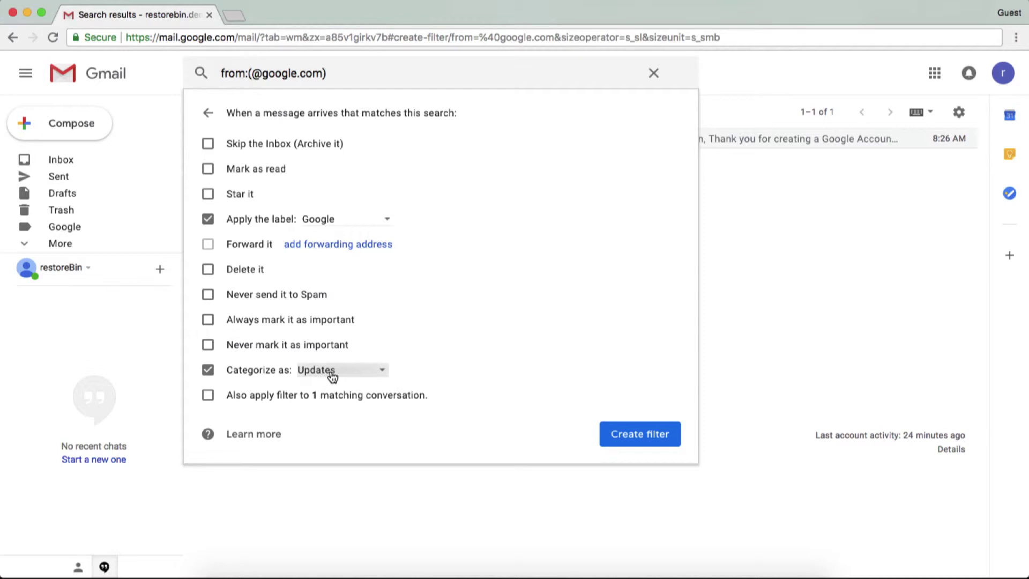
left_click(208, 396)
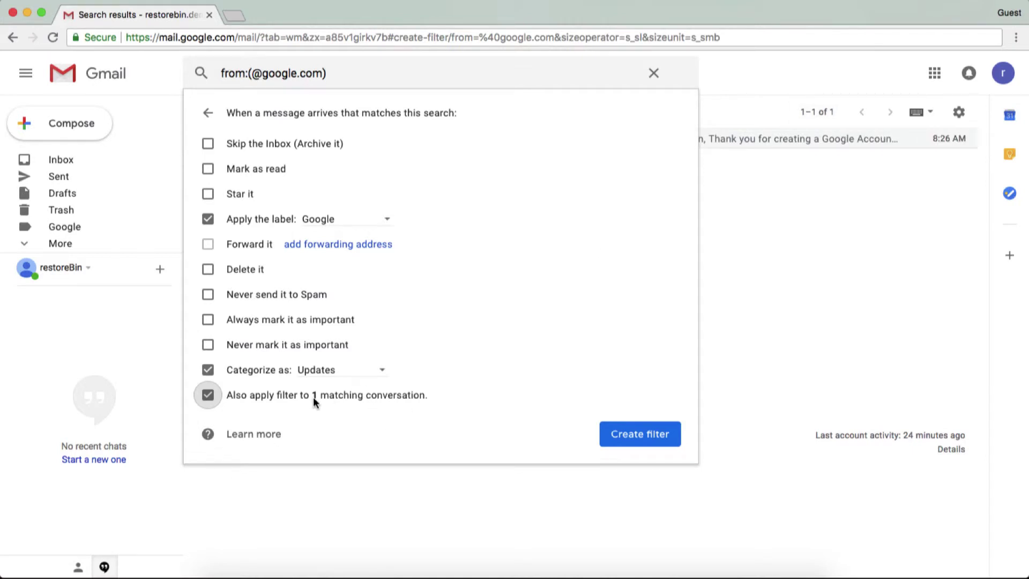
left_click(211, 371)
left_click(208, 144)
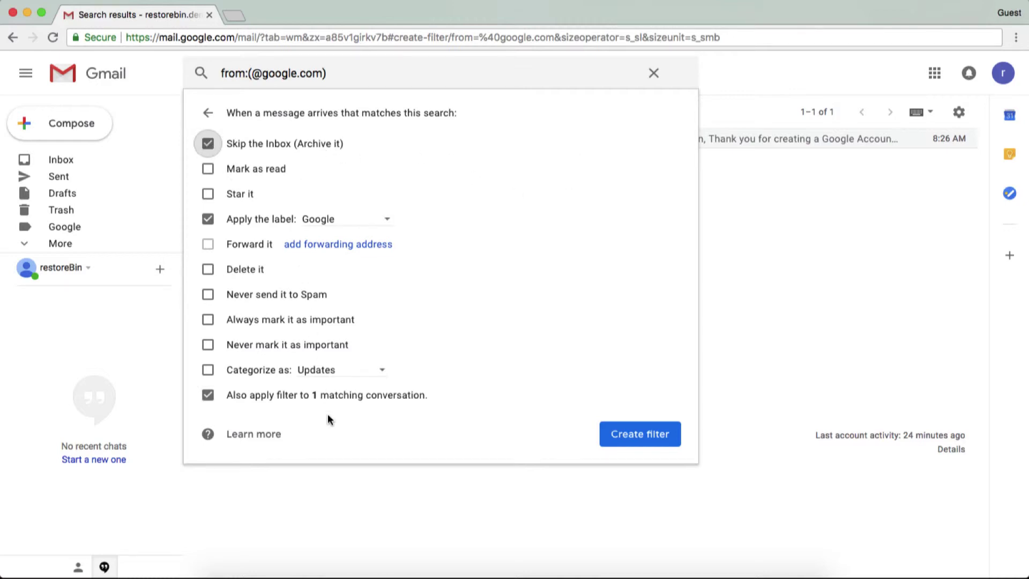
left_click(664, 440)
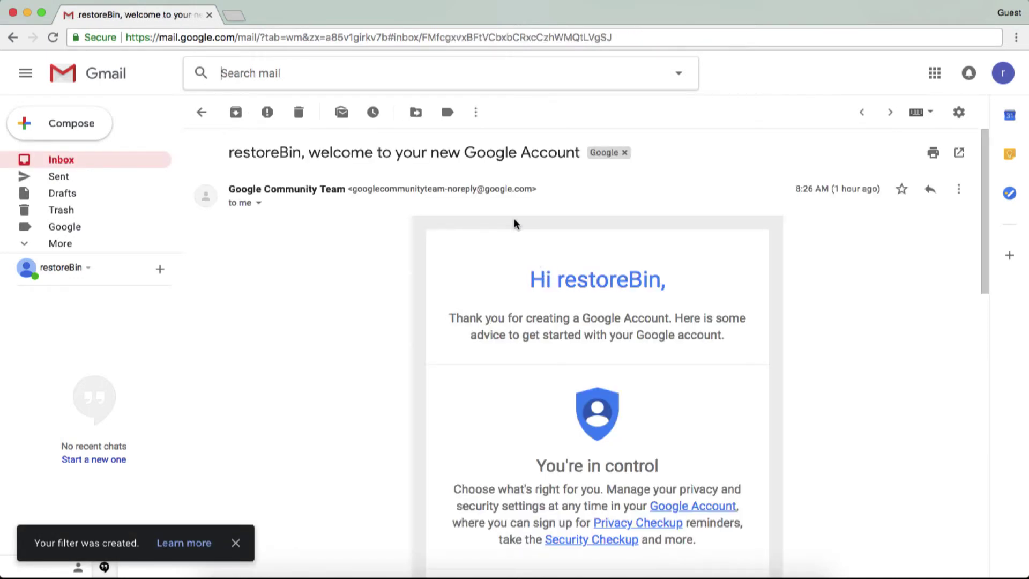
left_click_drag(478, 192, 539, 193)
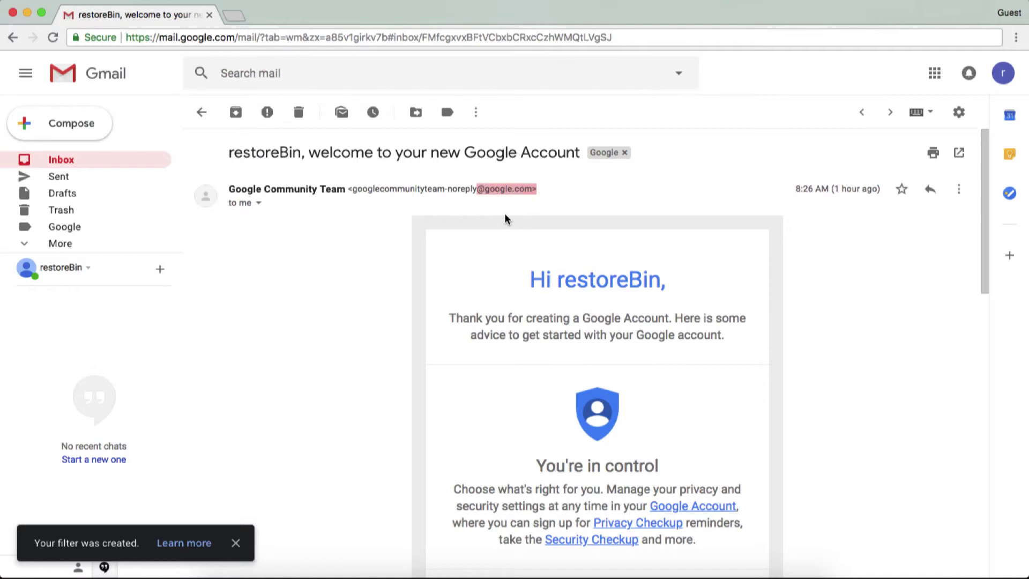
left_click(70, 165)
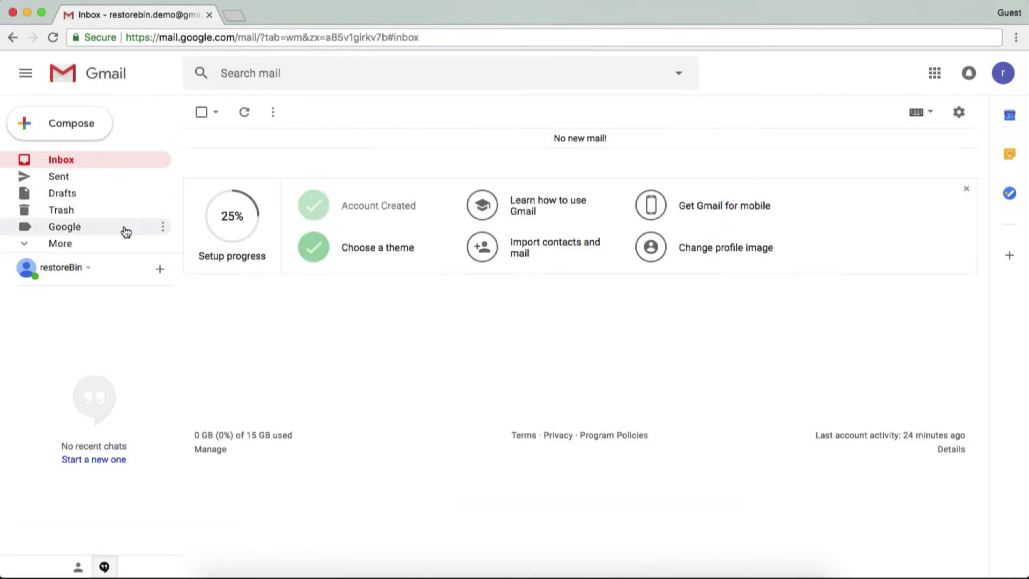
left_click(108, 230)
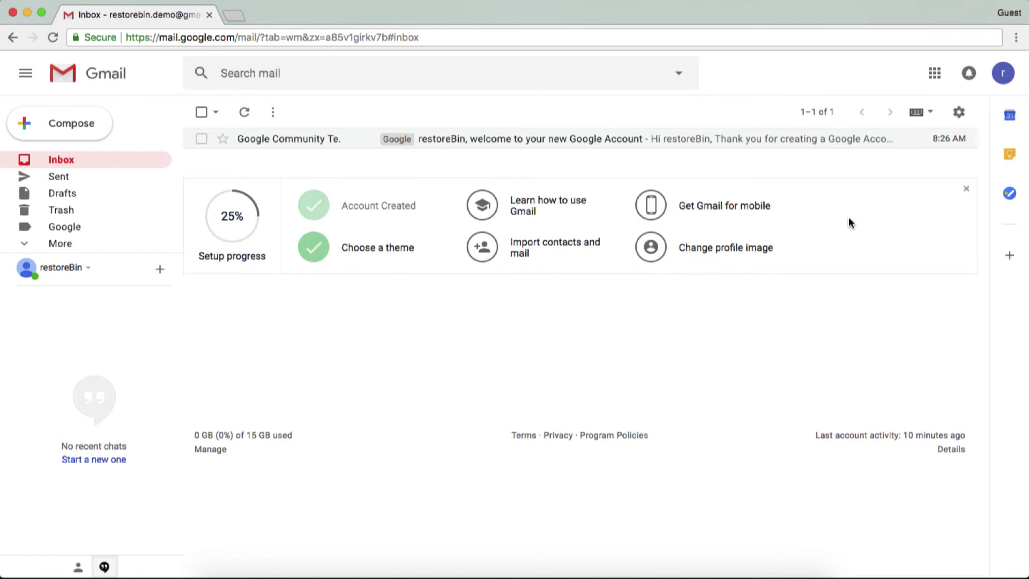
Step: Go to Settings and show the Filters and Blocked Addresses page
left_click(960, 112)
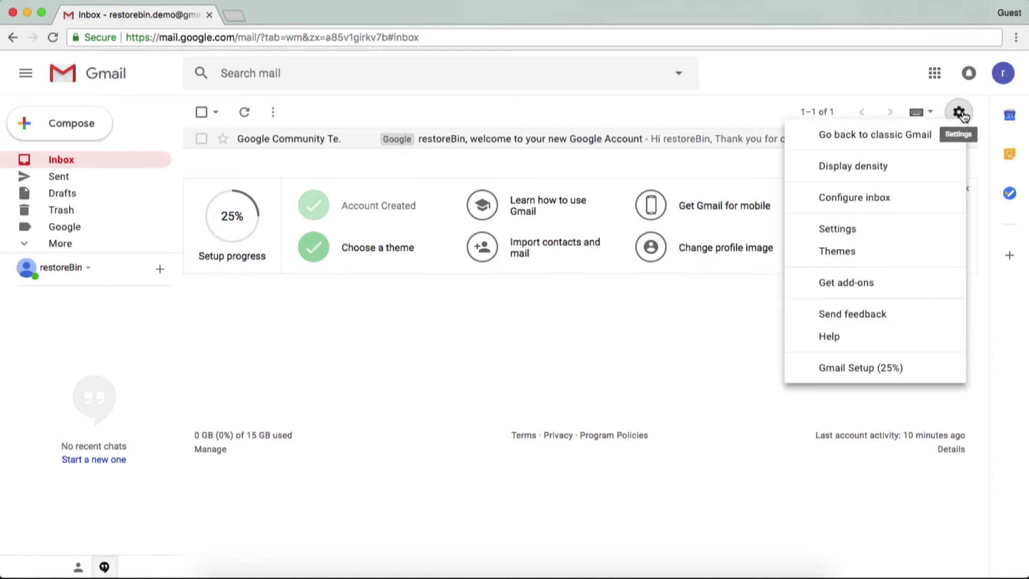
left_click(875, 229)
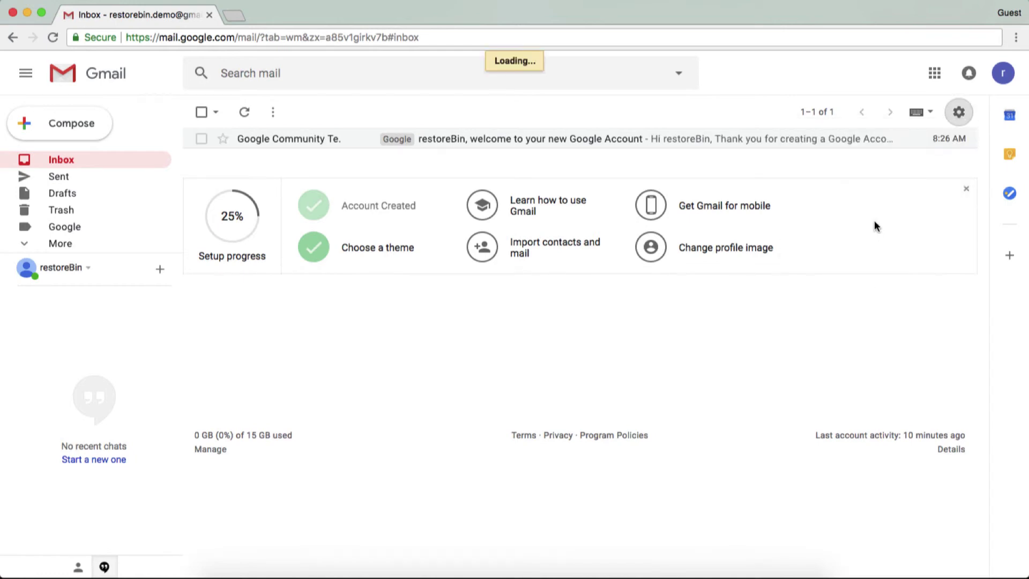
left_click(473, 143)
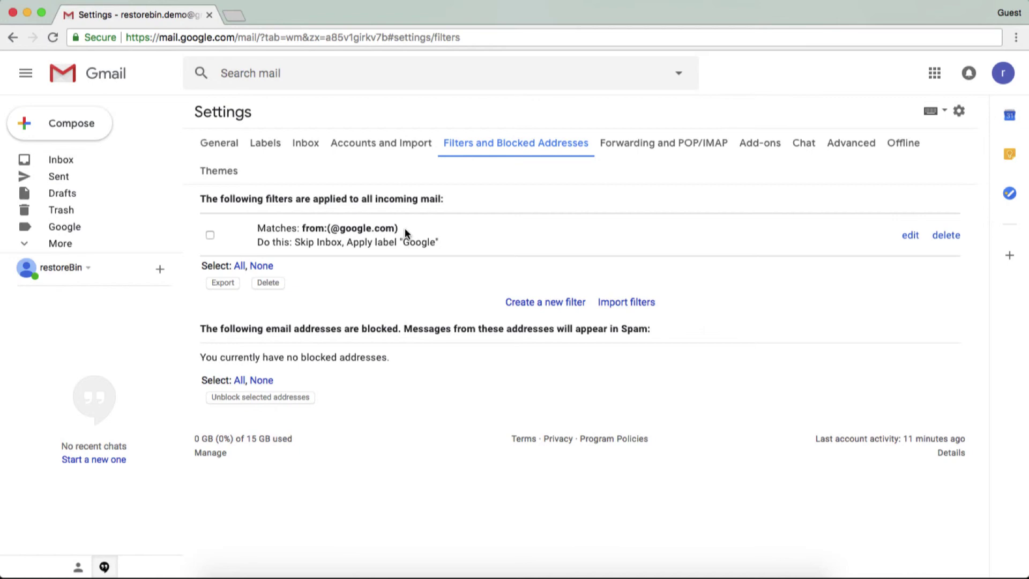
left_click_drag(401, 229, 304, 229)
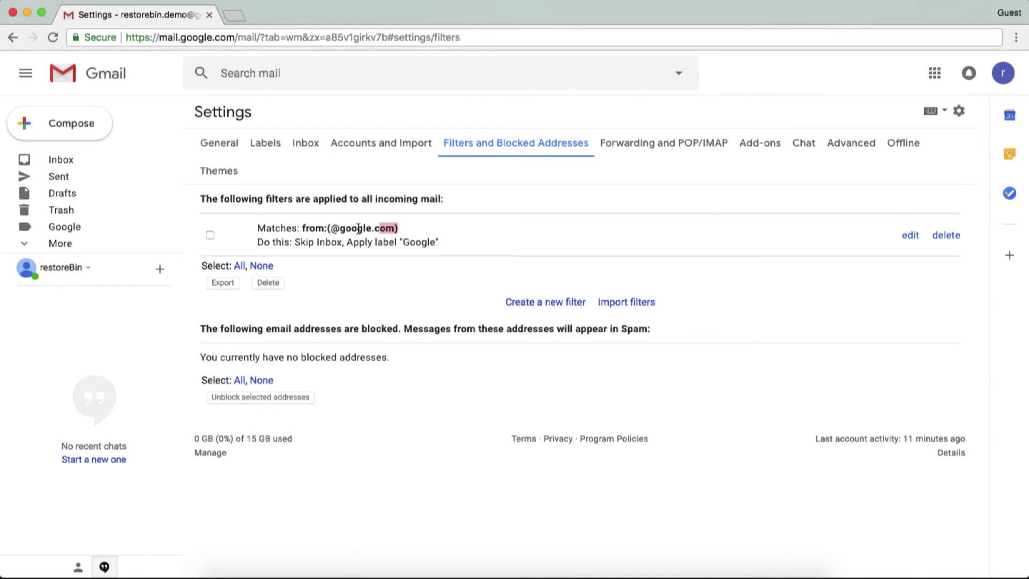
left_click(210, 236)
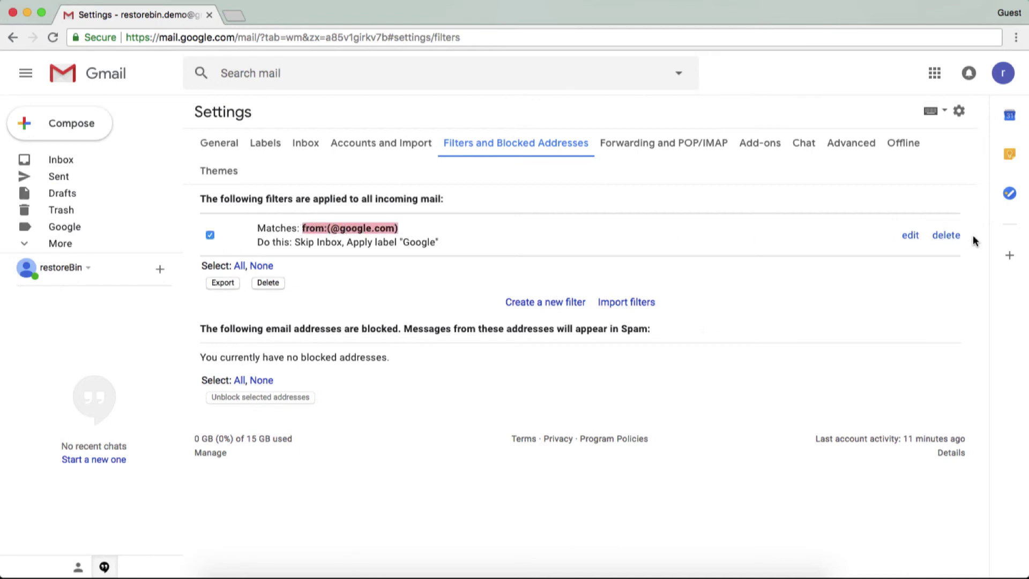
left_click(939, 236)
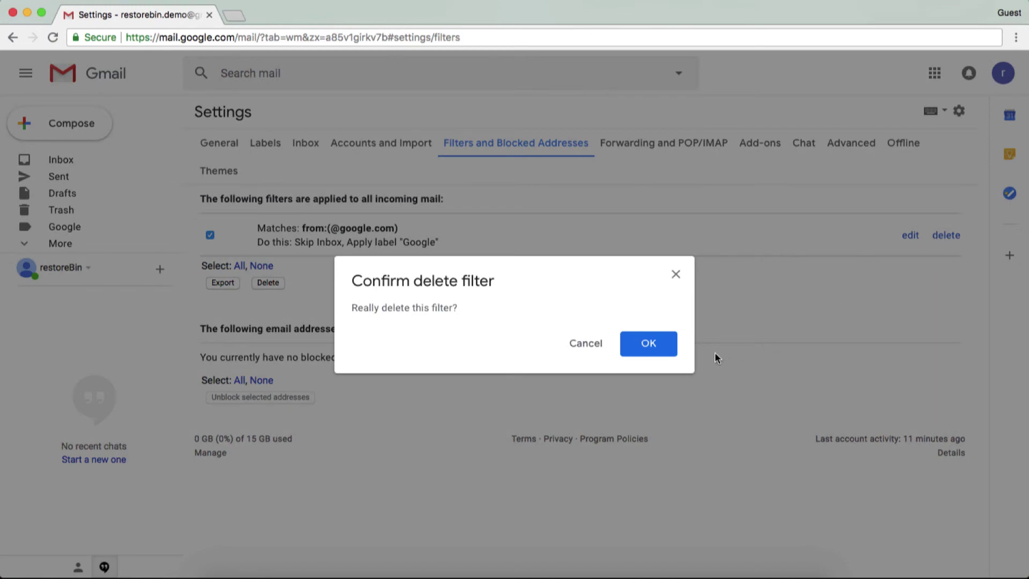
left_click(643, 350)
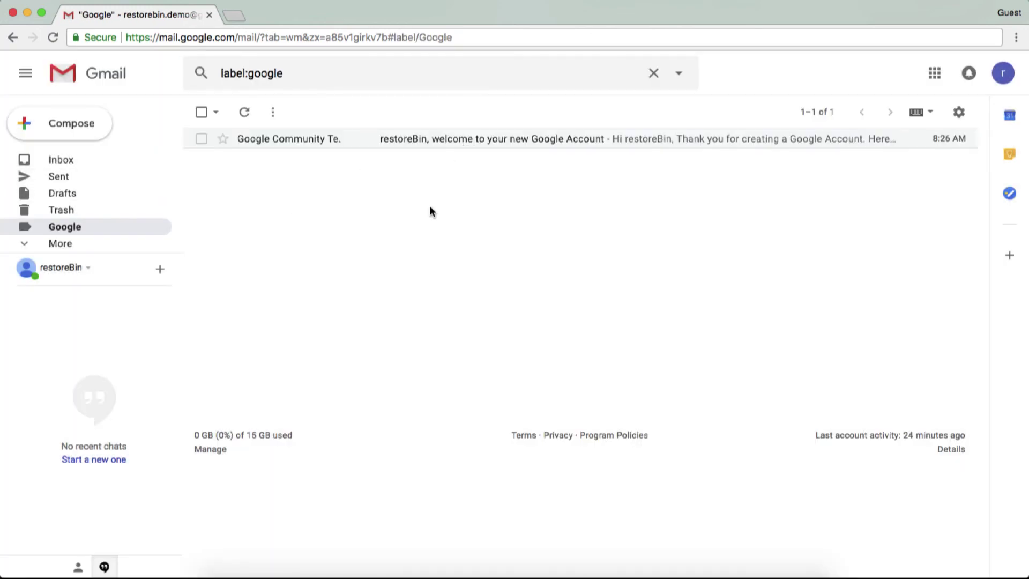